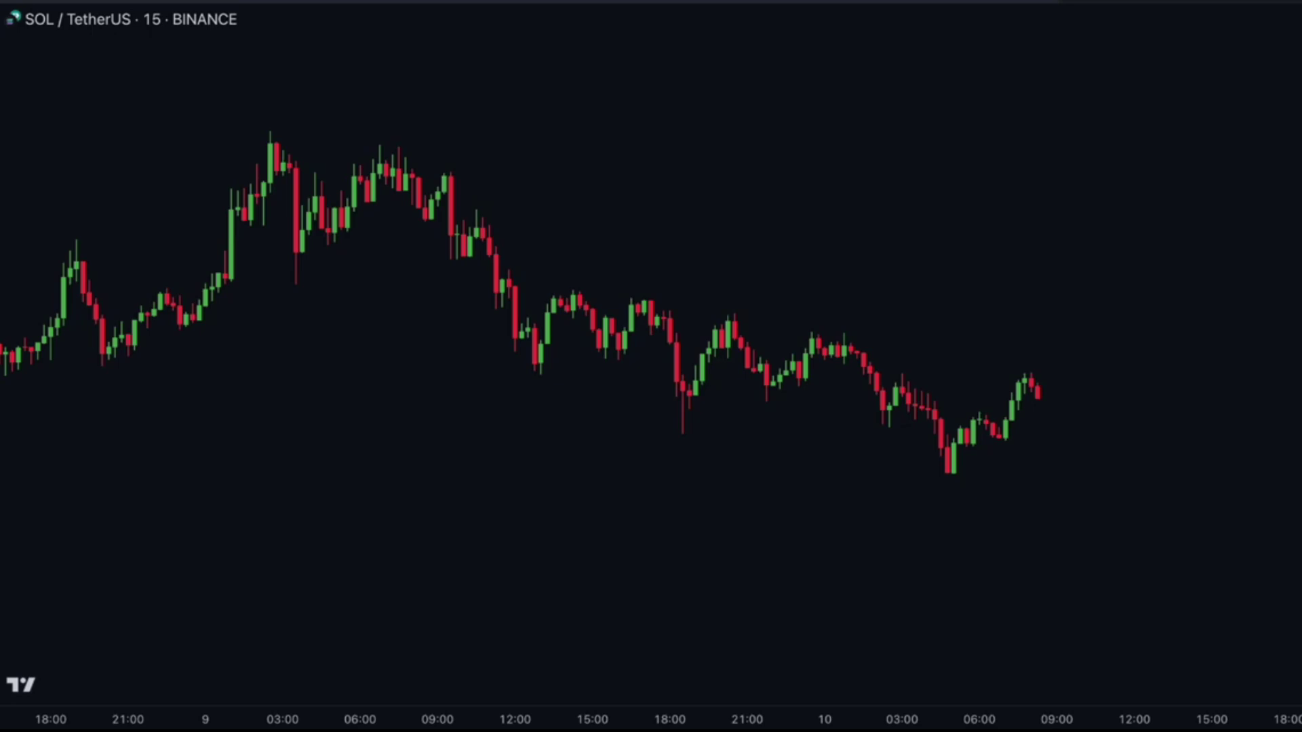
Search 'multi-divergence' and add the Multi-Divergence Buy/Sell Indicator to the SOL/TetherUS chart.
key(slash)
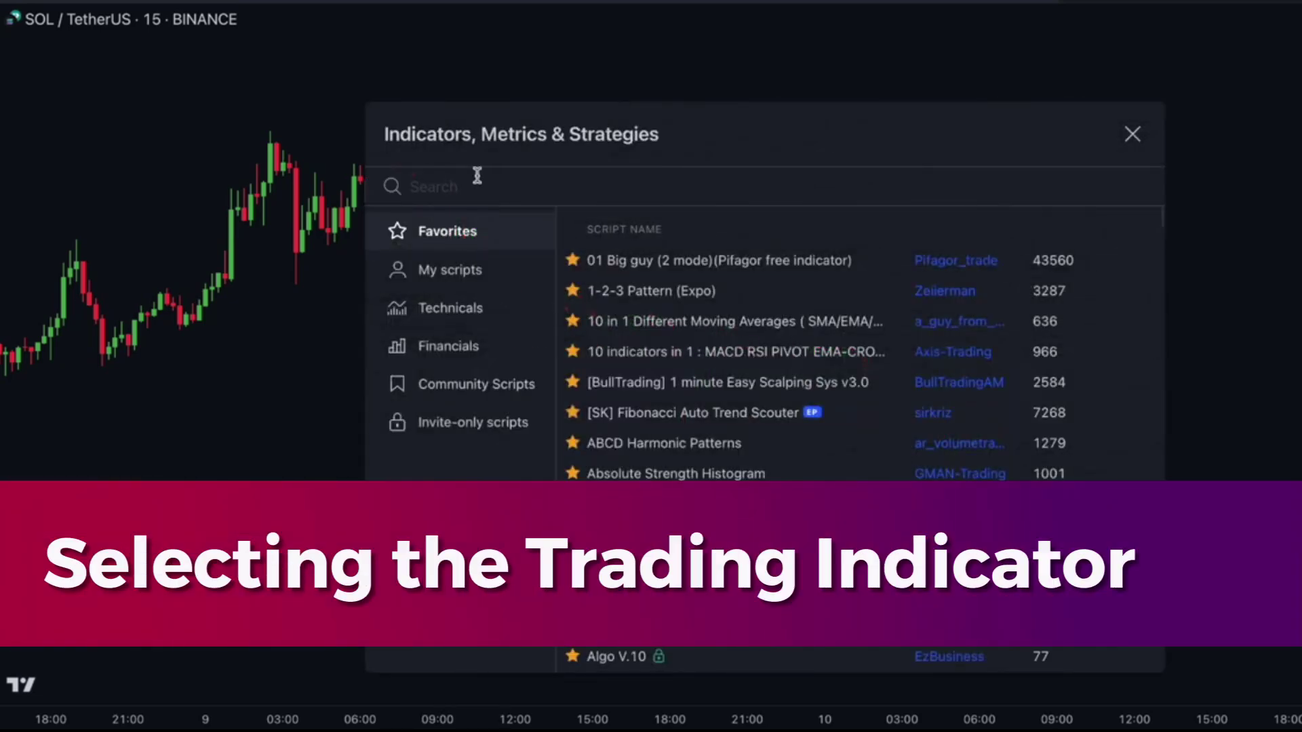
click(476, 175)
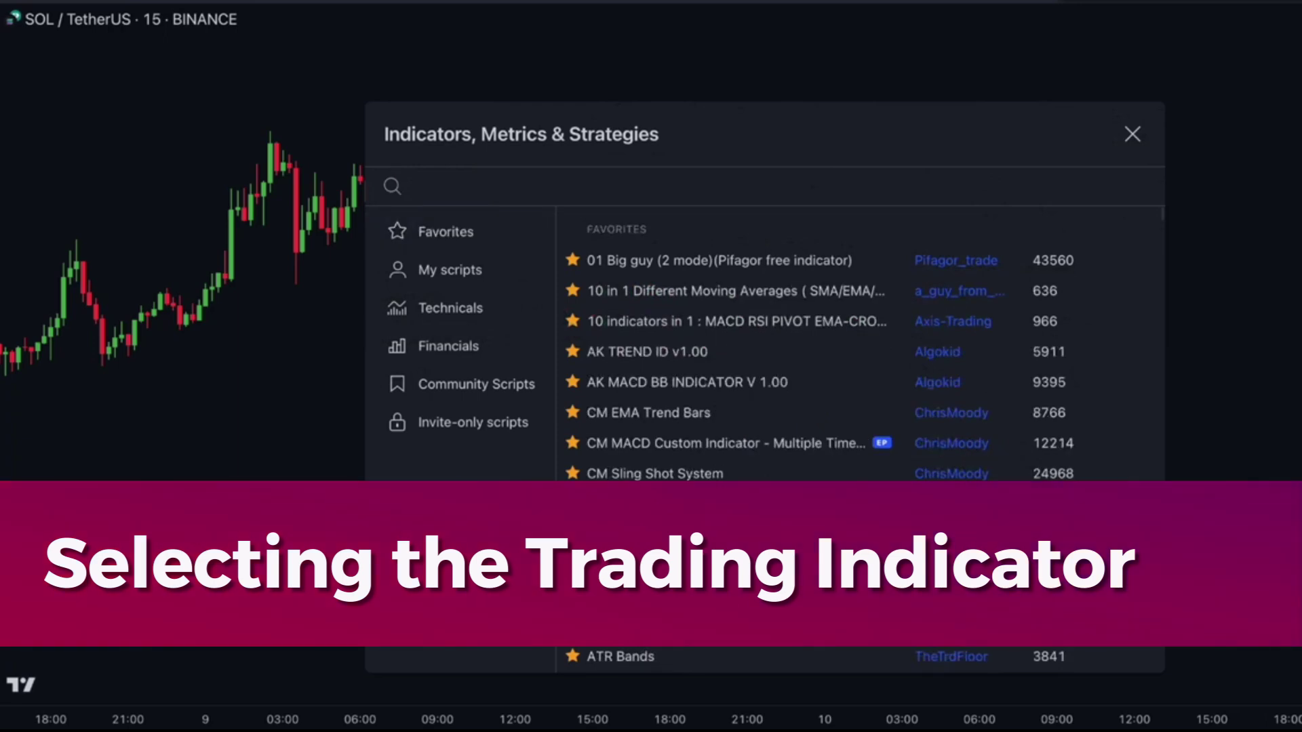
text(multi-divergence)
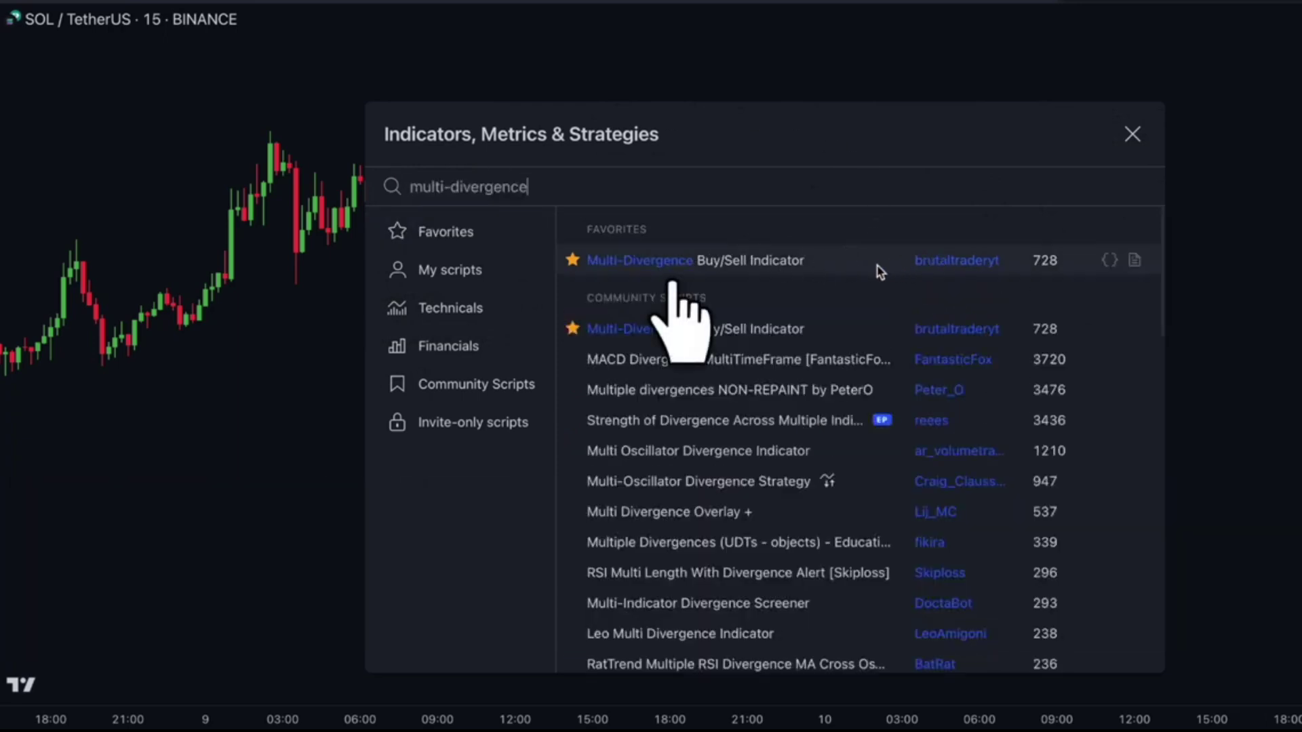
click(780, 265)
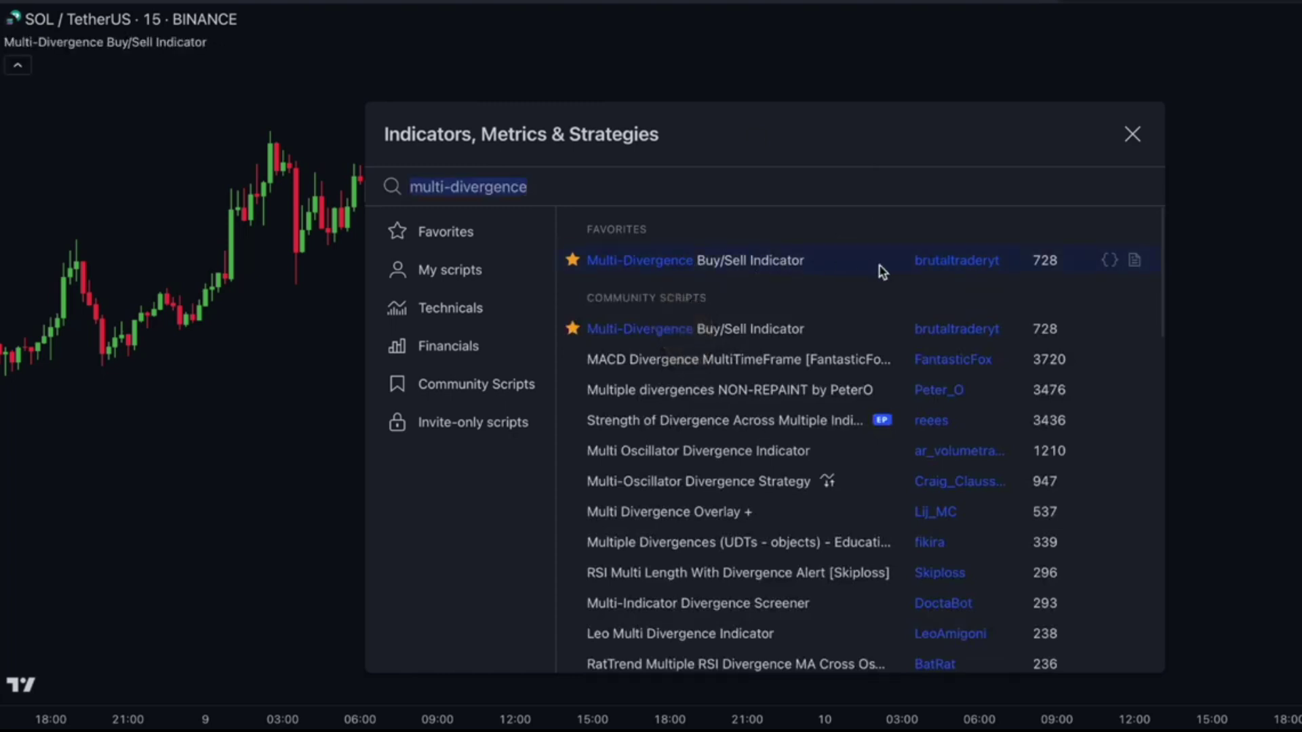
click(1141, 138)
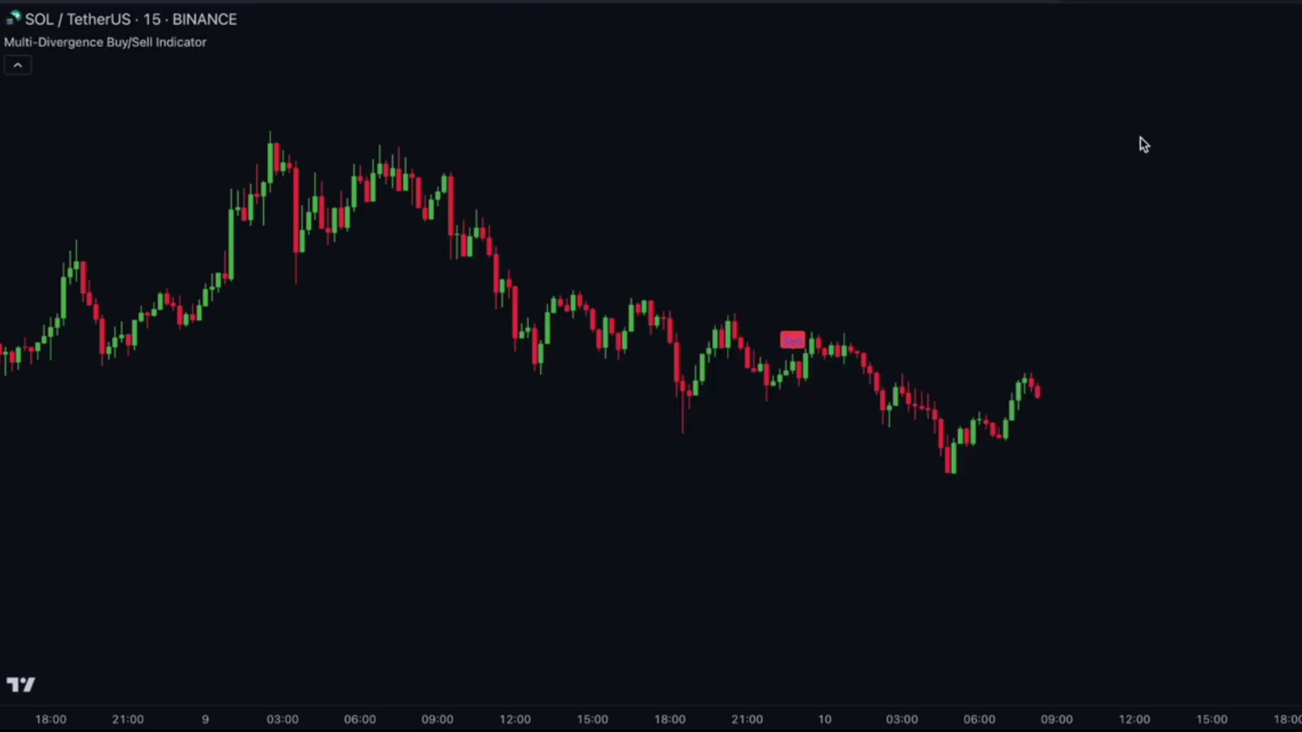
Scroll the chart back to earlier candles that show the indicator's Buy labels.
scroll(889, 282, left, 10)
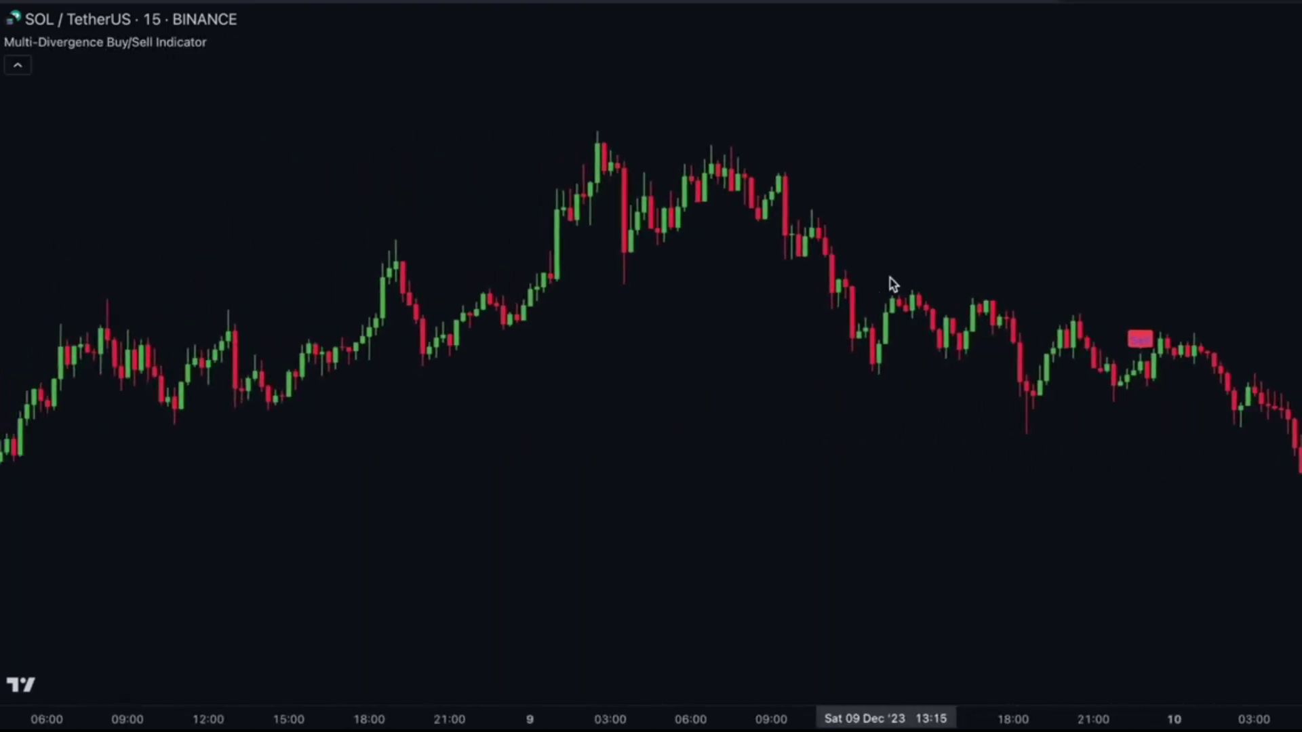
scroll(893, 283, left, 15)
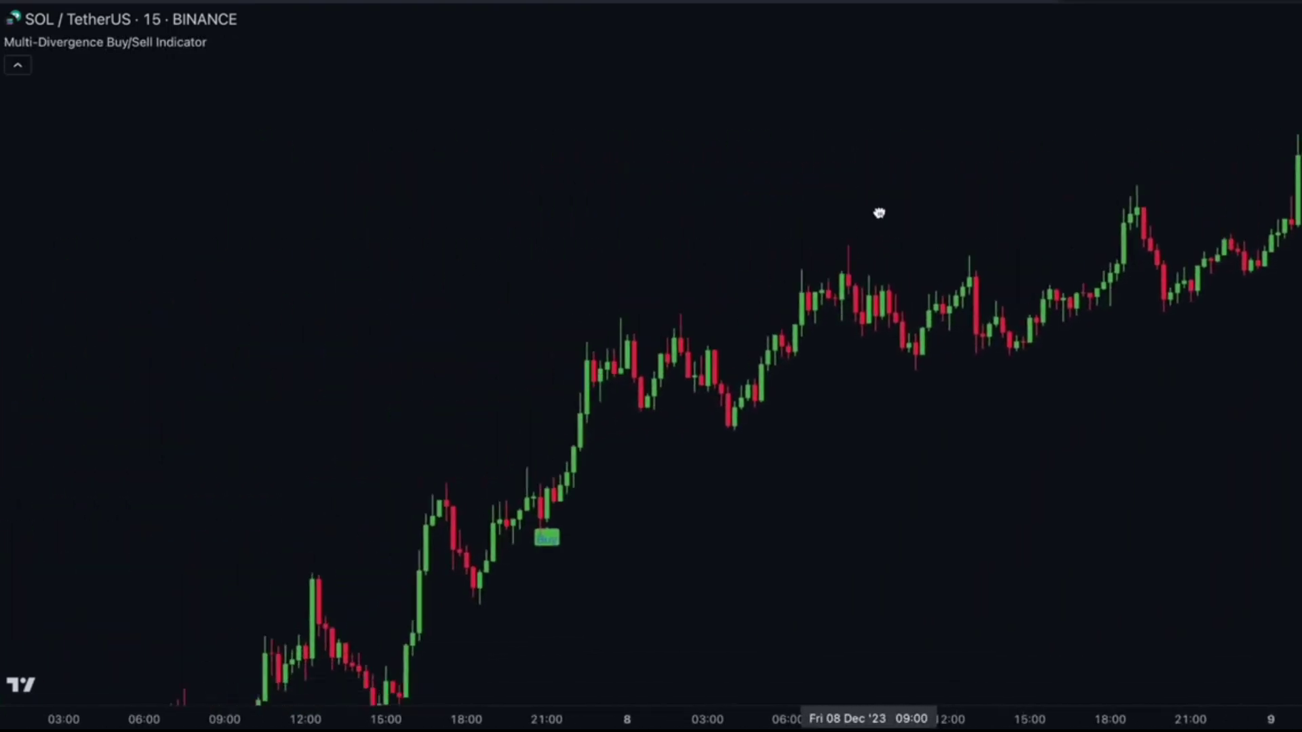
scroll(879, 375, left, 3)
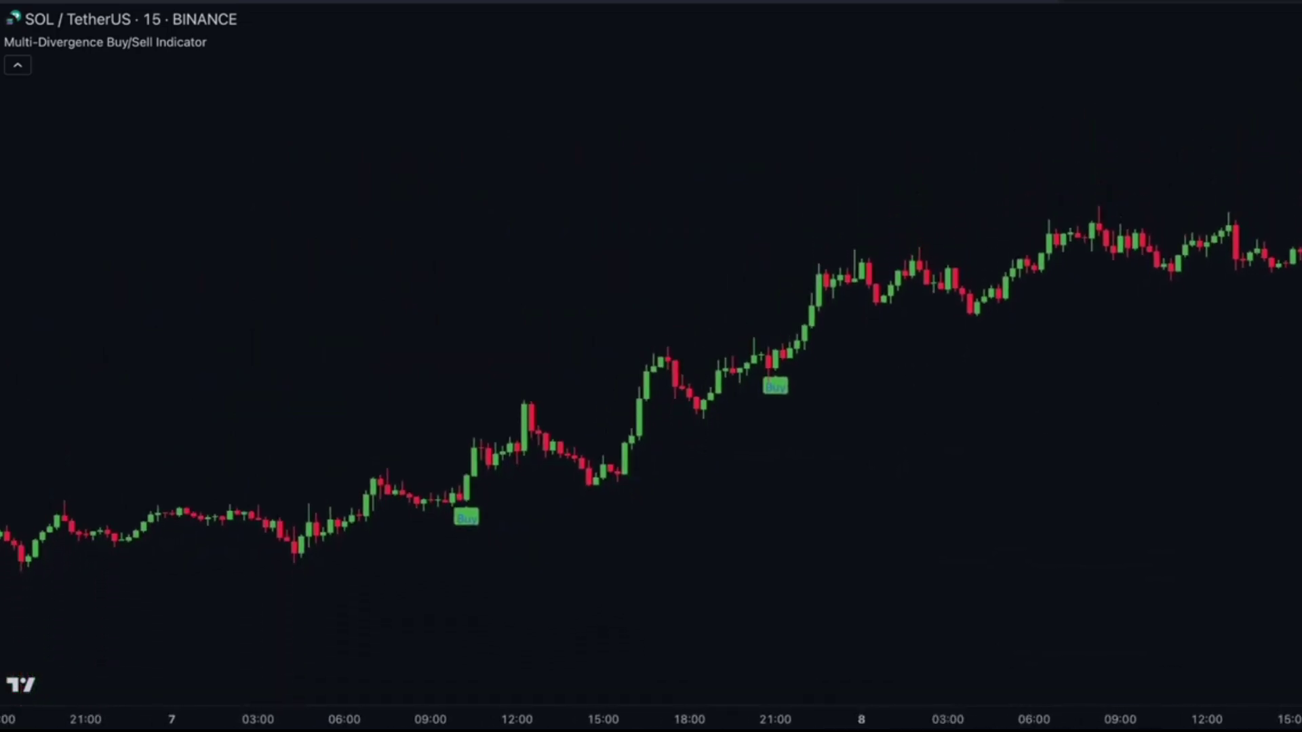
scroll(1296, 487, right, 2)
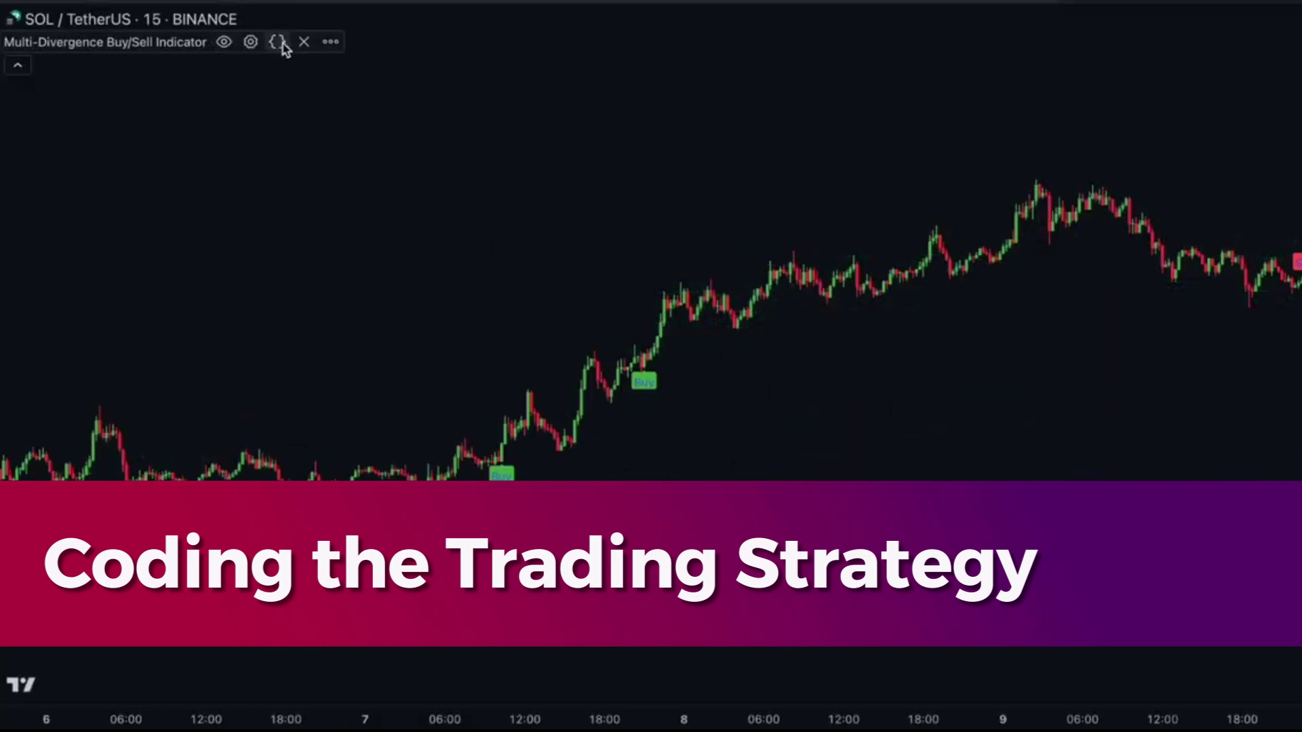
Open the indicator's source in Pine Editor and select all its code for copying.
click(277, 42)
scroll(116, 467, down, 1)
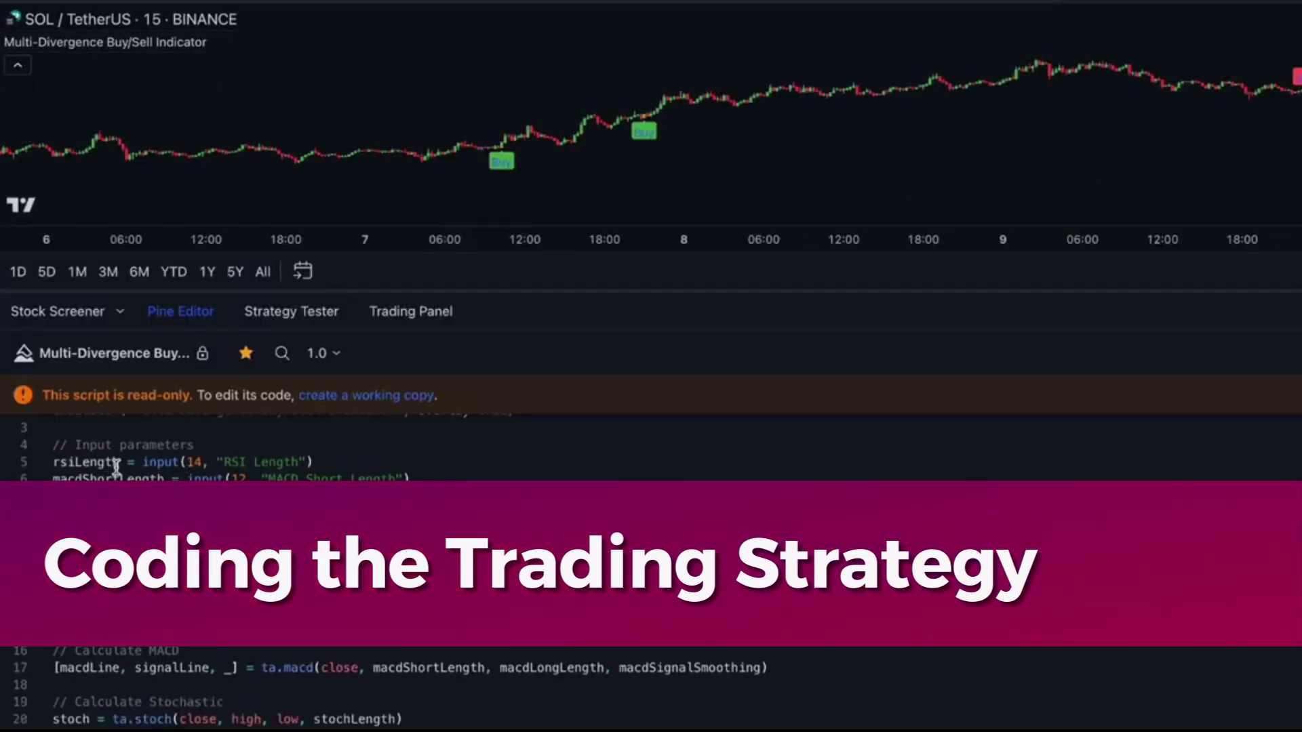
scroll(116, 466, up, 1)
drag(54, 431, 258, 588)
scroll(259, 484, up, 5)
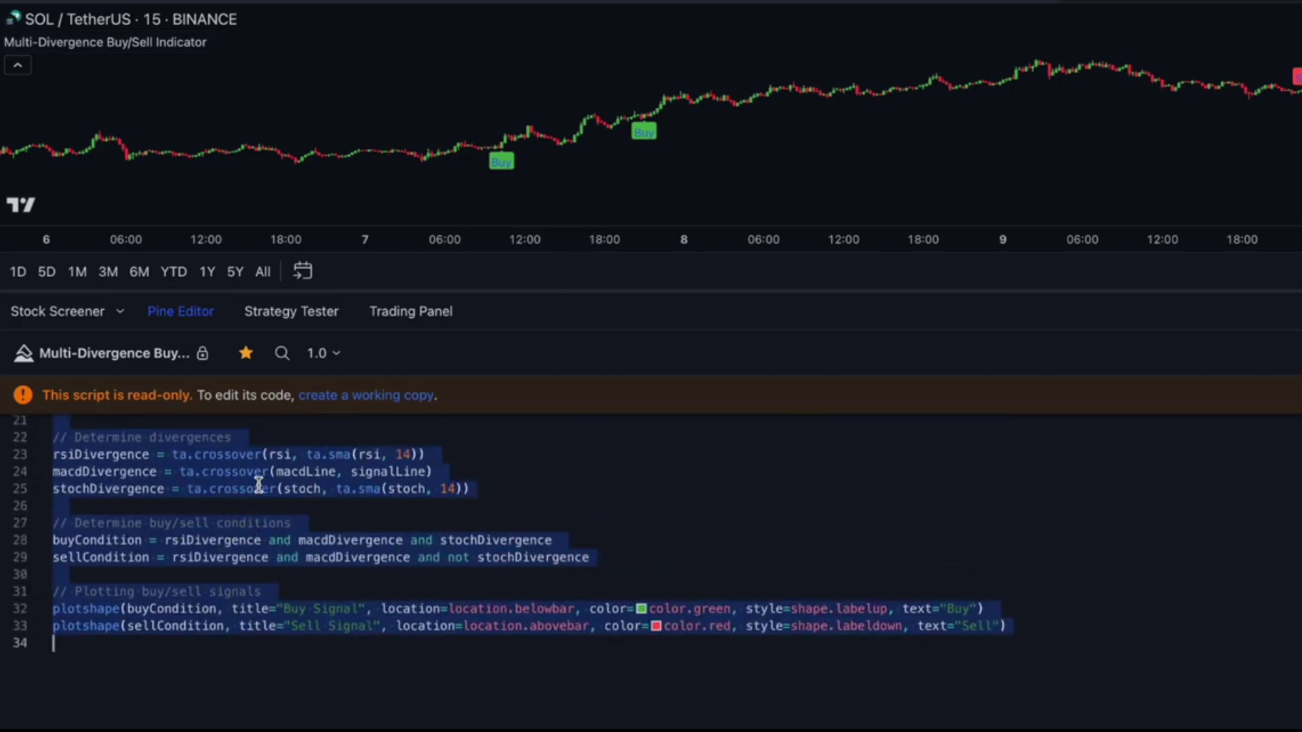
right_click(260, 489)
Copy the indicator code and ask ChatGPT to code a simple PineScript buy/sell strategy from it.
click(313, 517)
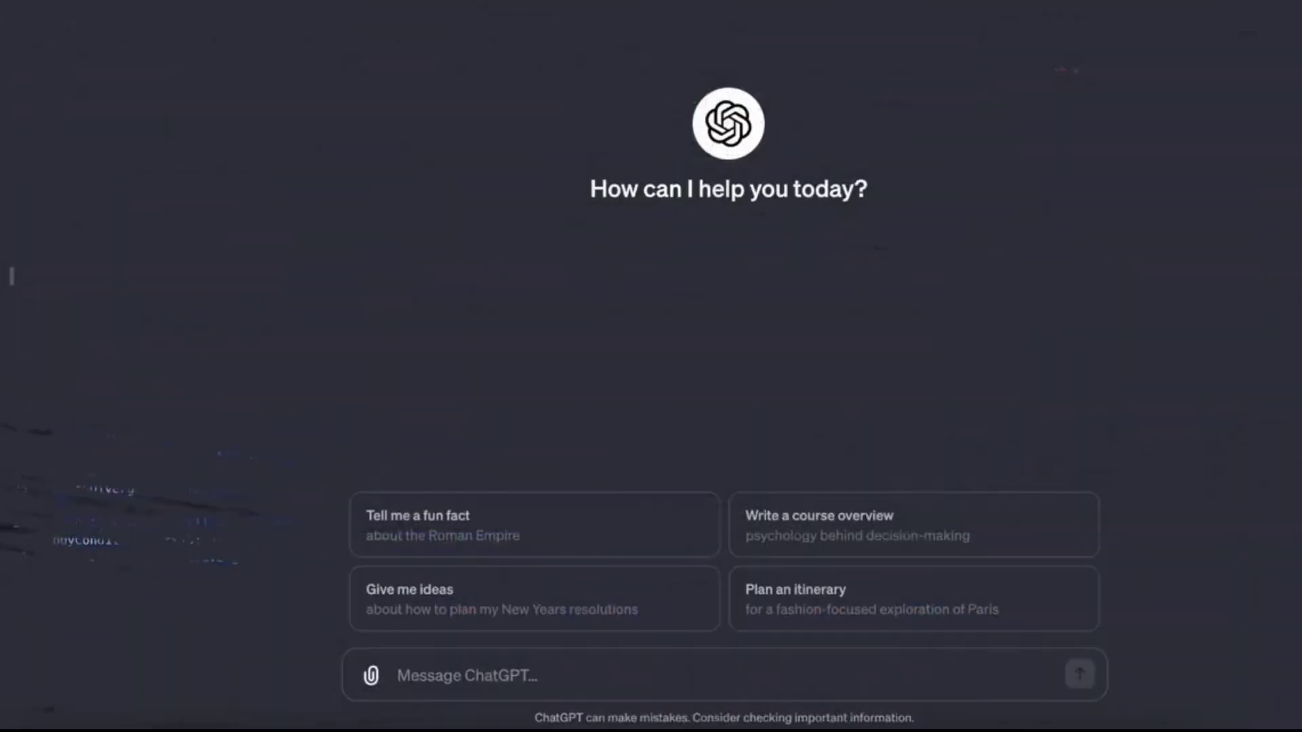
text(Code a simple bu)
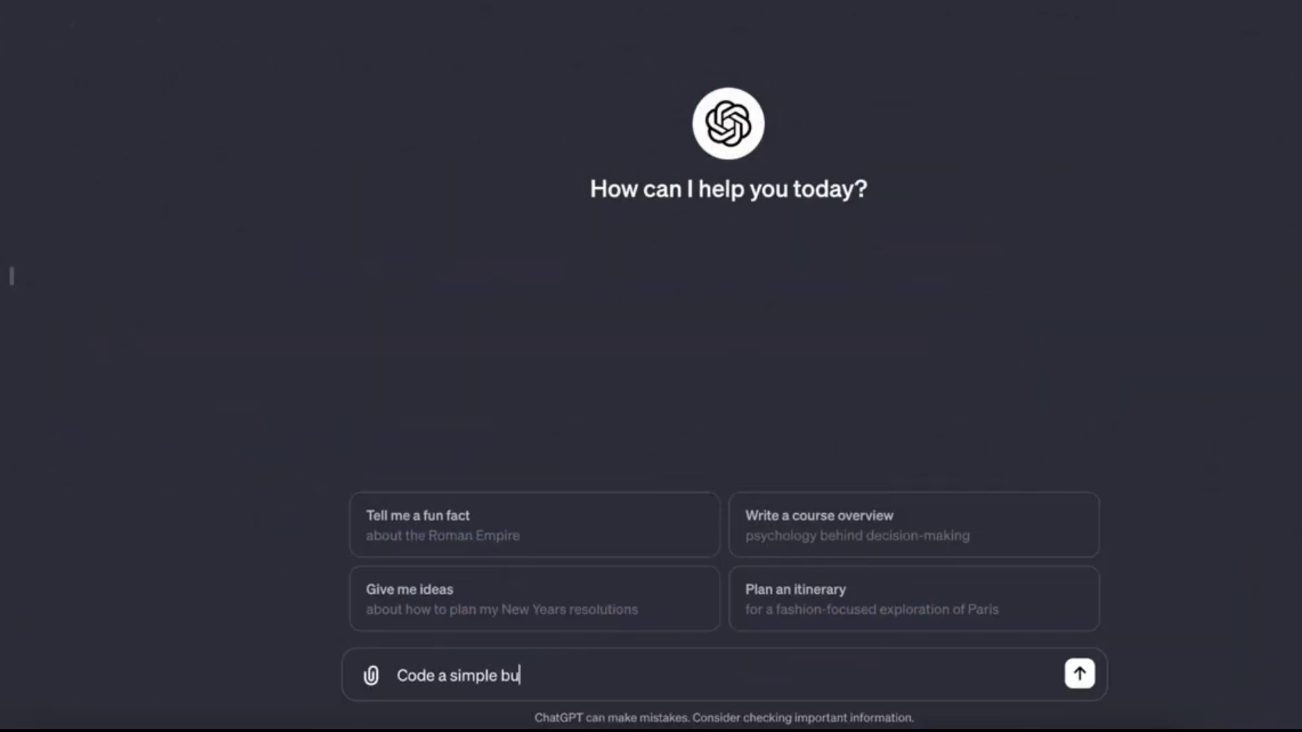
text(y sell tradin)
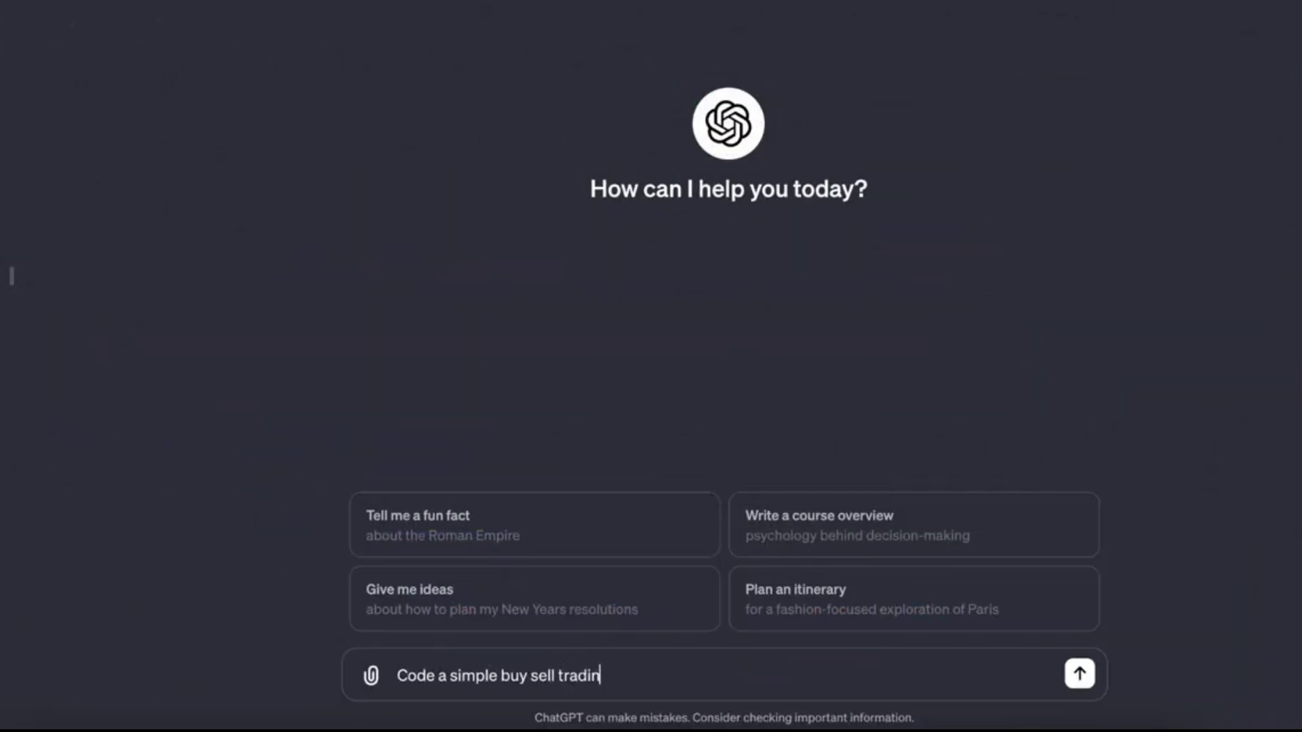
text(g strategy in PineScript with the following )
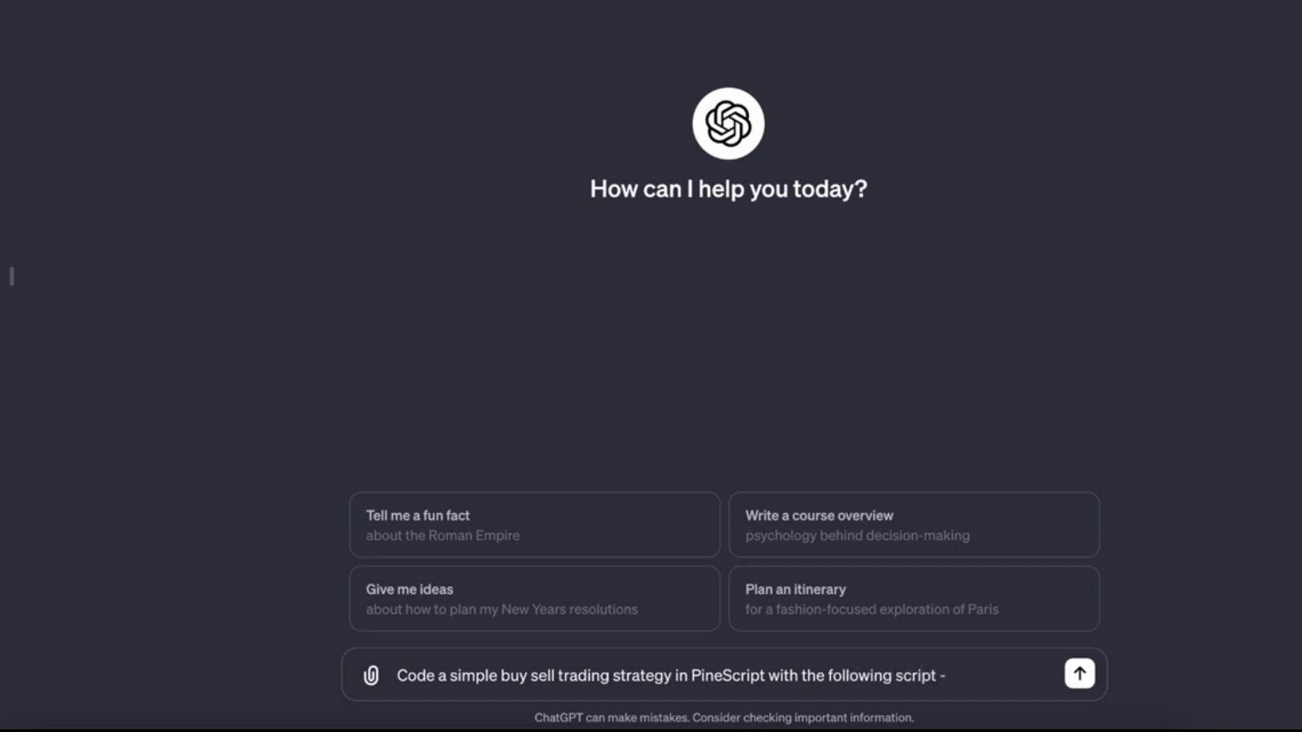
text(script -)
key(ctrl+v)
key(Return)
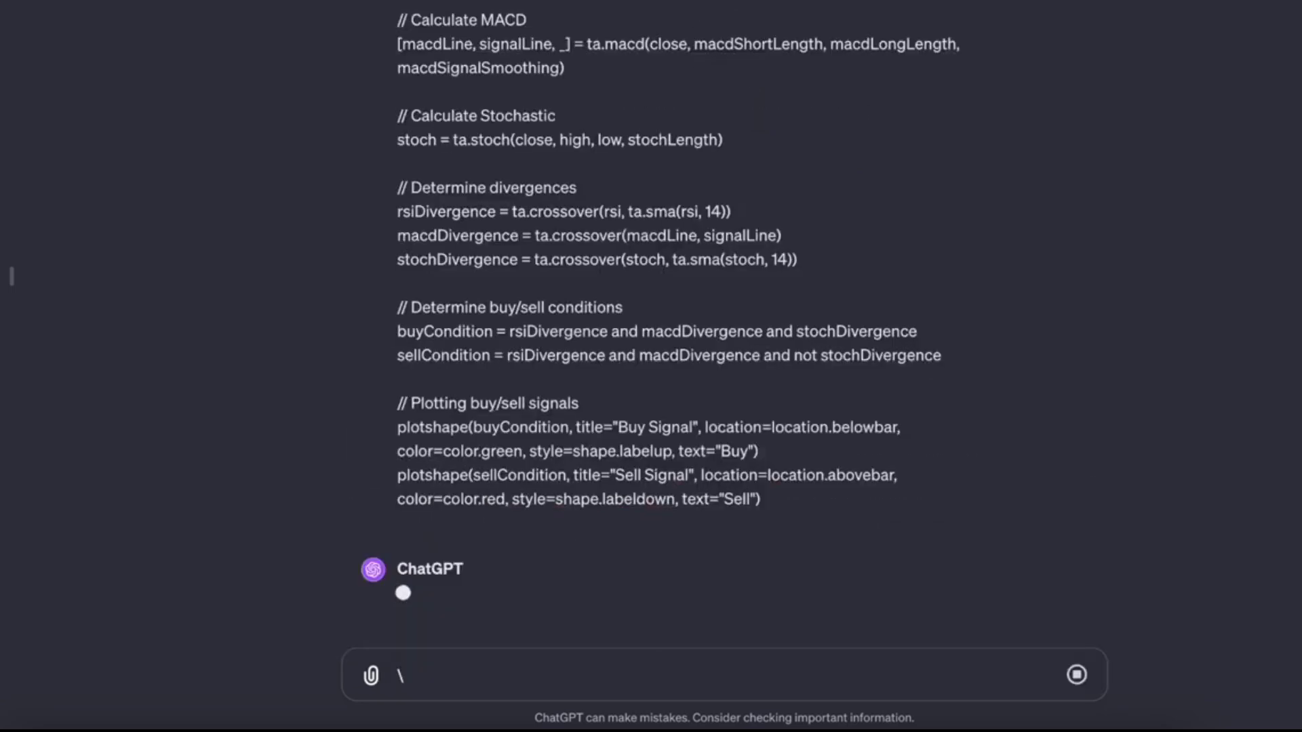
Copy the Pine Script strategy code that ChatGPT generated.
scroll(401, 676, up, 4)
scroll(678, 339, down, 5)
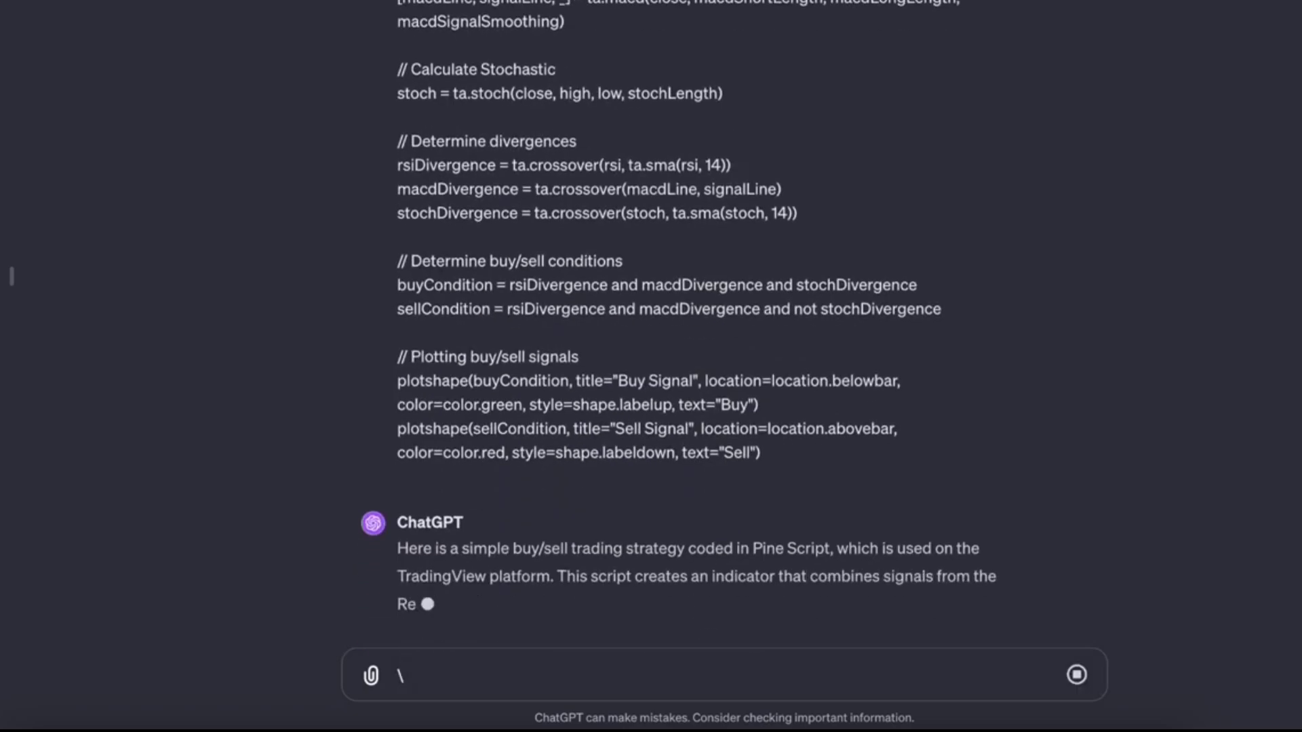
key(BackSpace)
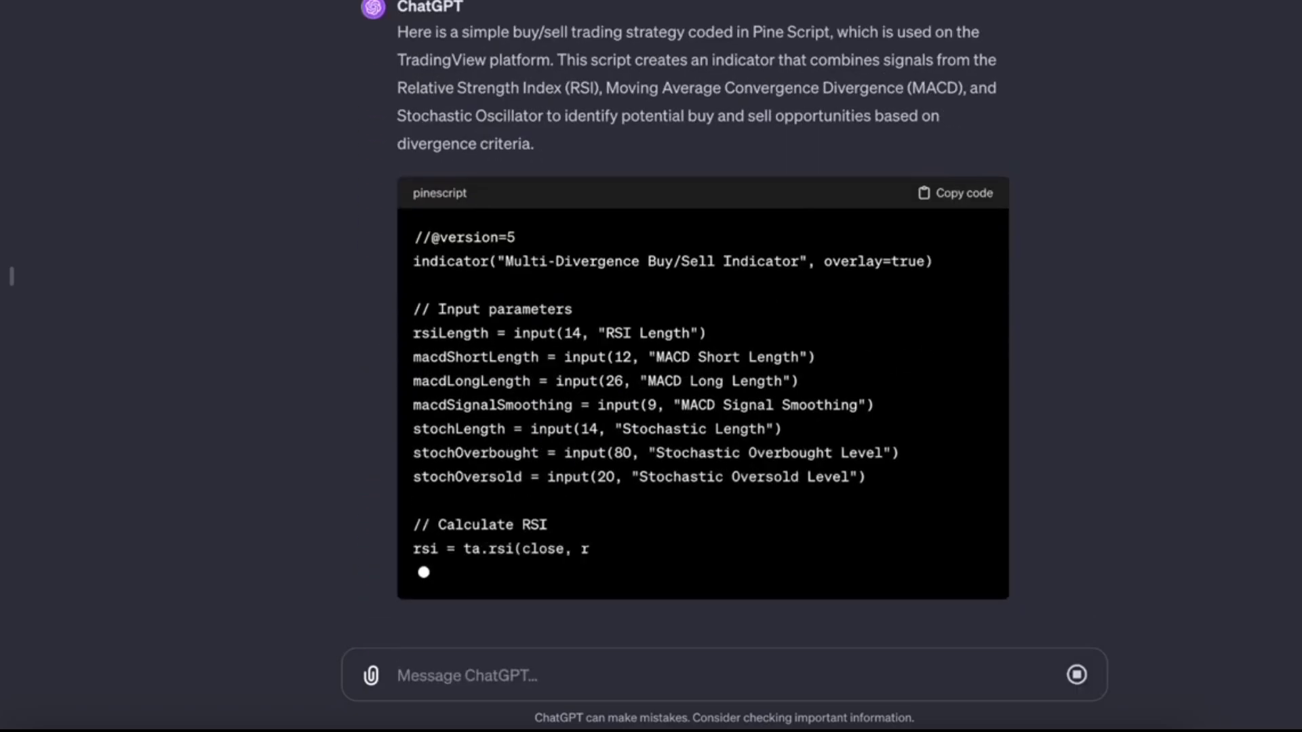
scroll(1178, 66, up, 7)
click(924, 36)
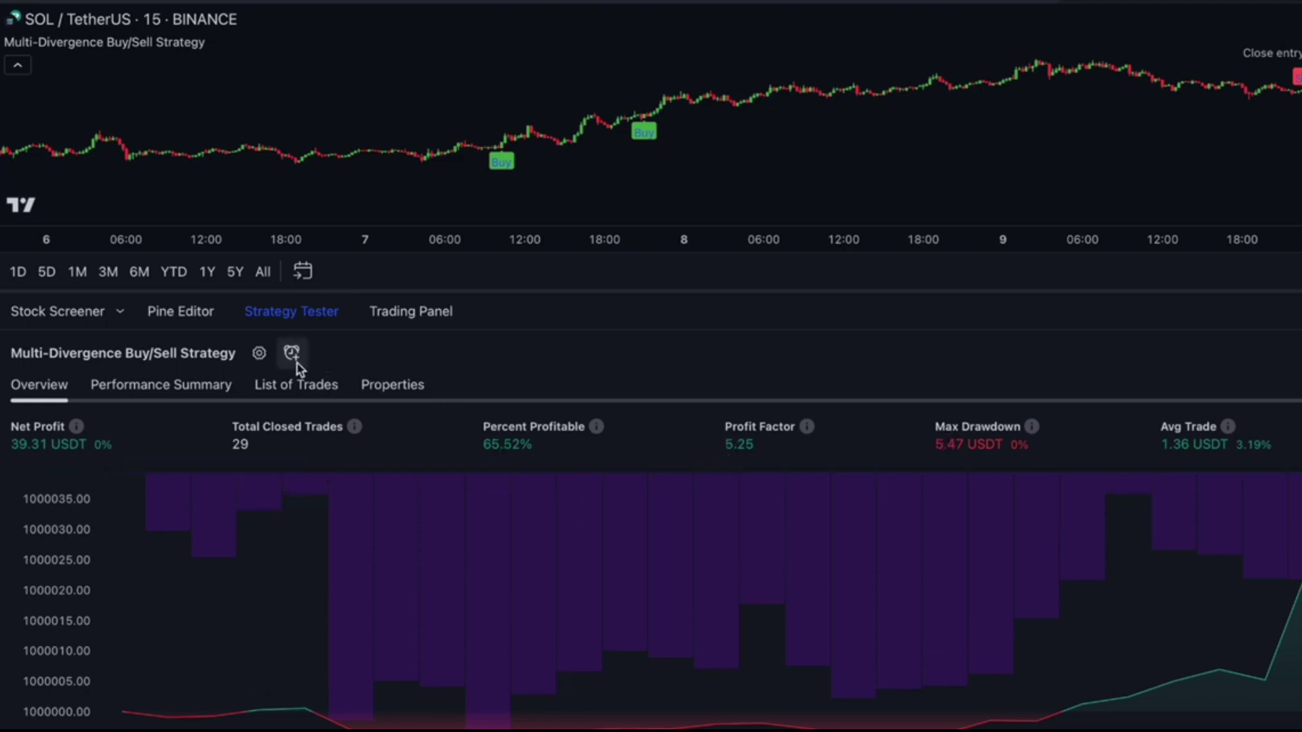
Set strategy inputs to MACD short 10, long 20, signal 10 and Stochastic length 10.
click(259, 352)
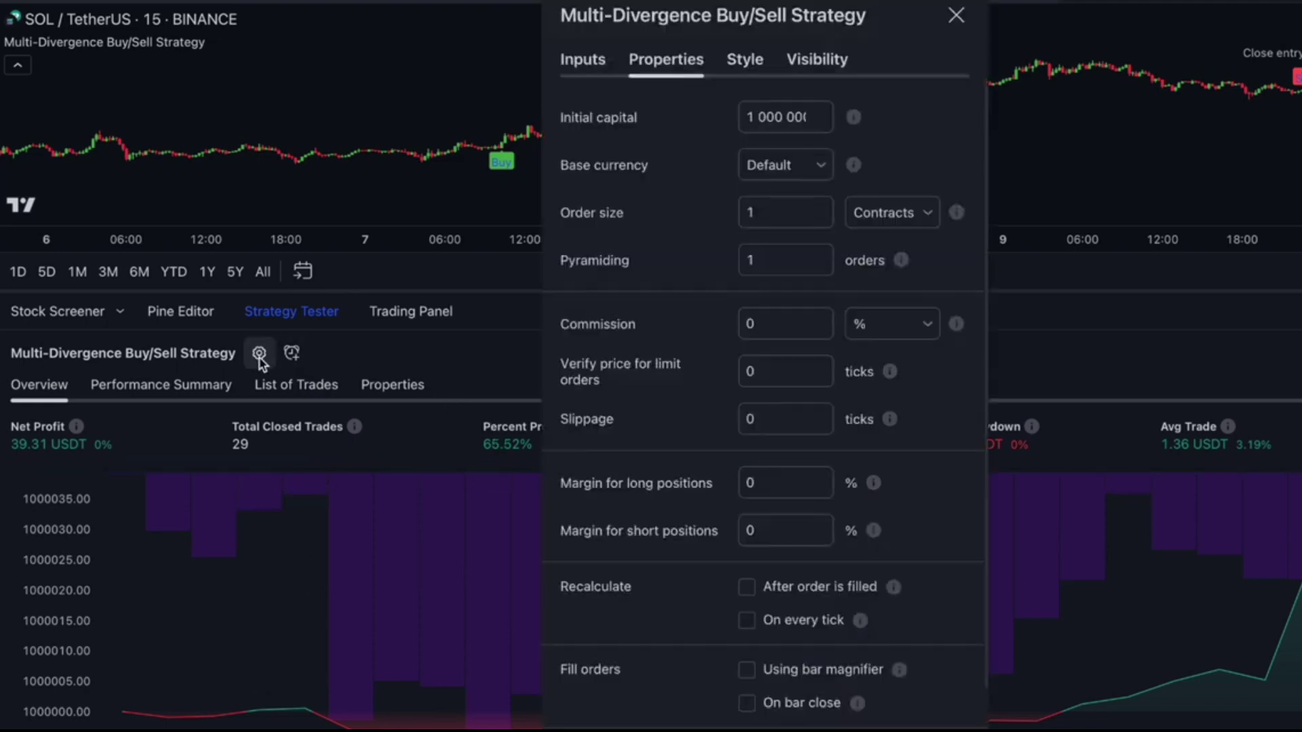
click(581, 61)
drag(688, 14, 724, 108)
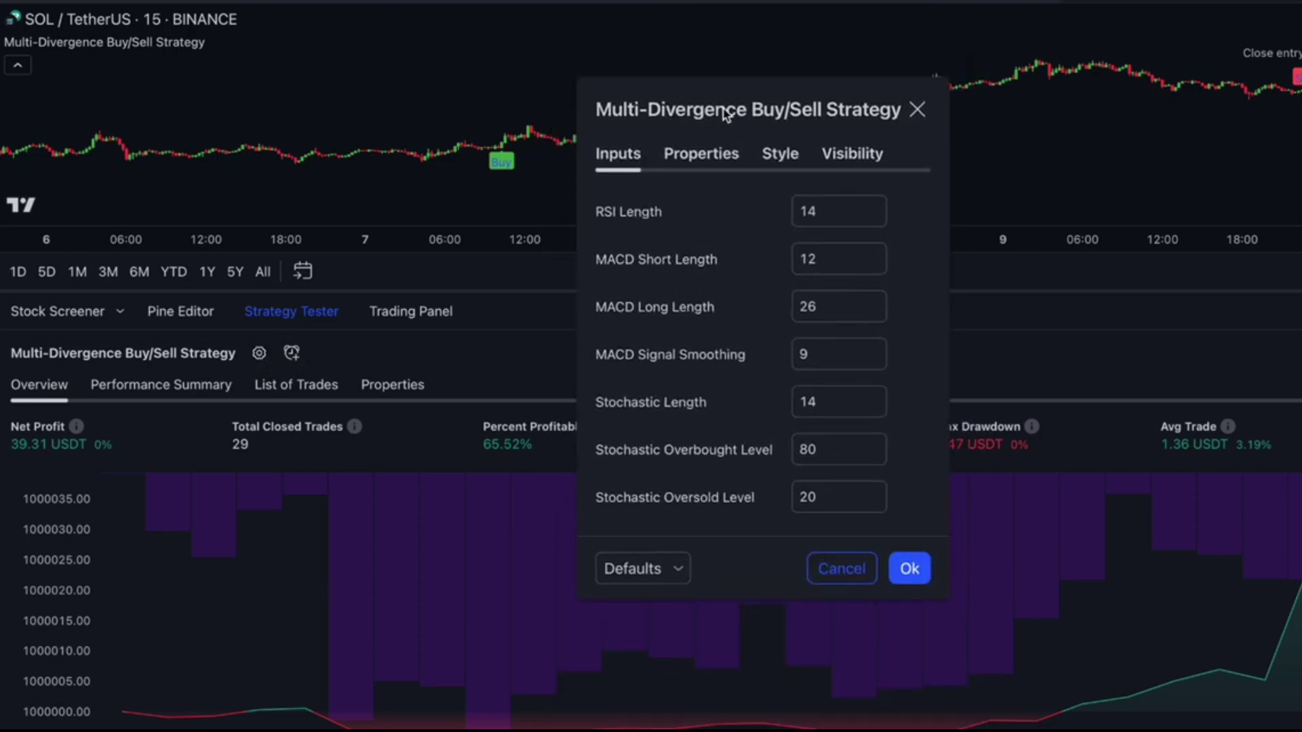
double_click(807, 259)
text(10)
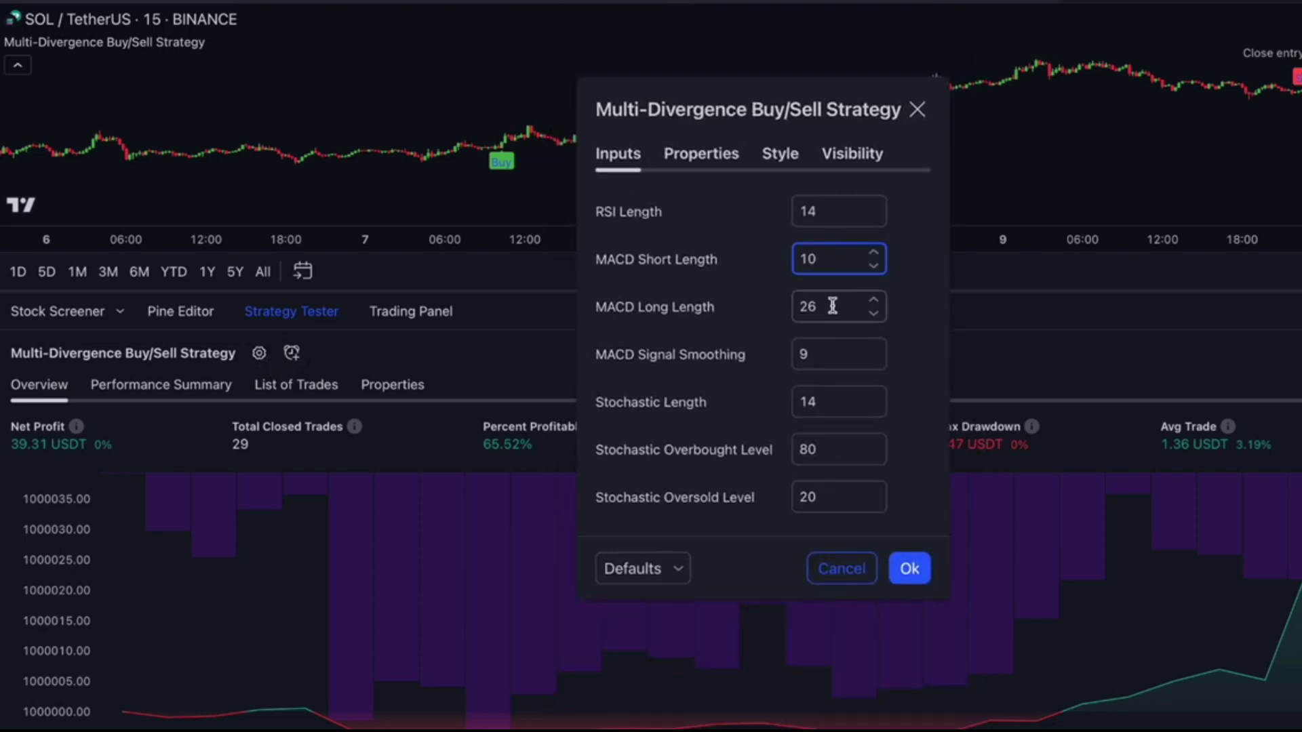
double_click(831, 306)
text(20)
key(Tab)
text(10)
double_click(824, 402)
text(10)
click(902, 349)
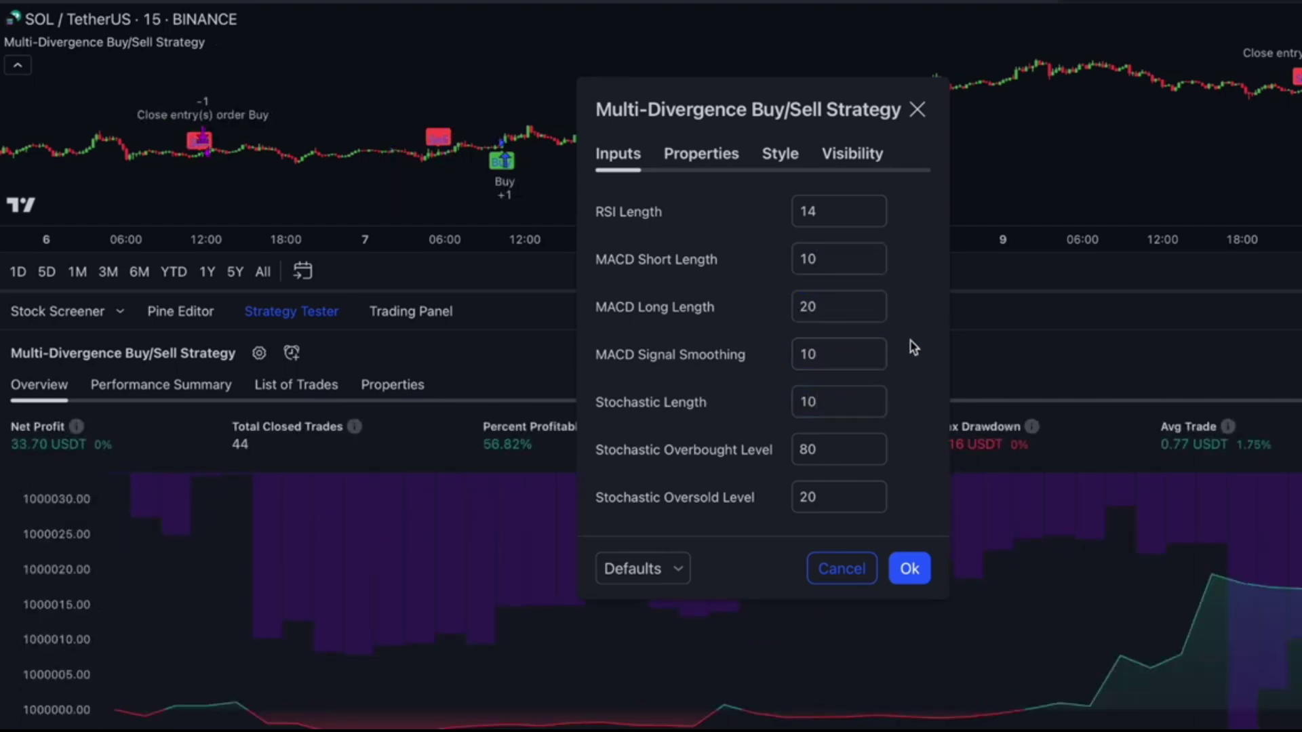
click(910, 568)
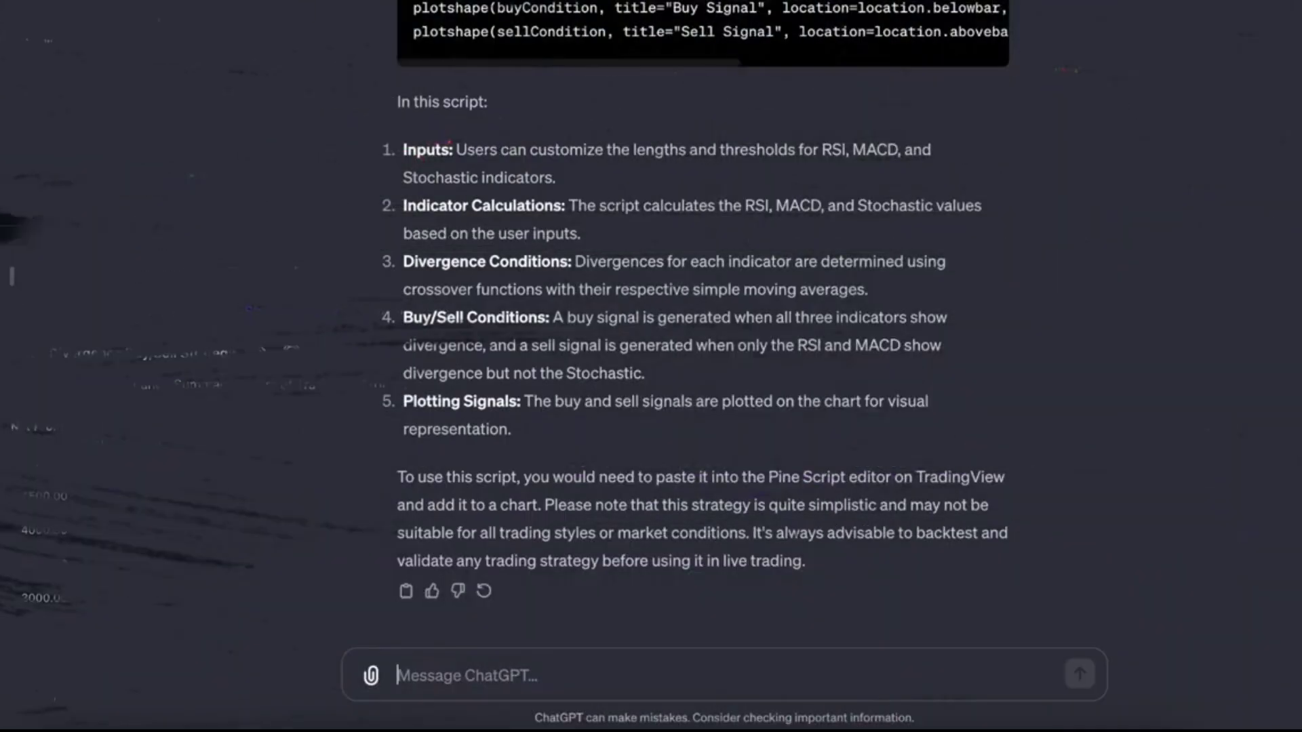
Ask ChatGPT to add a 2-ATR stop loss and 4-ATR take profit to the script.
text(Add stop loss and take profit)
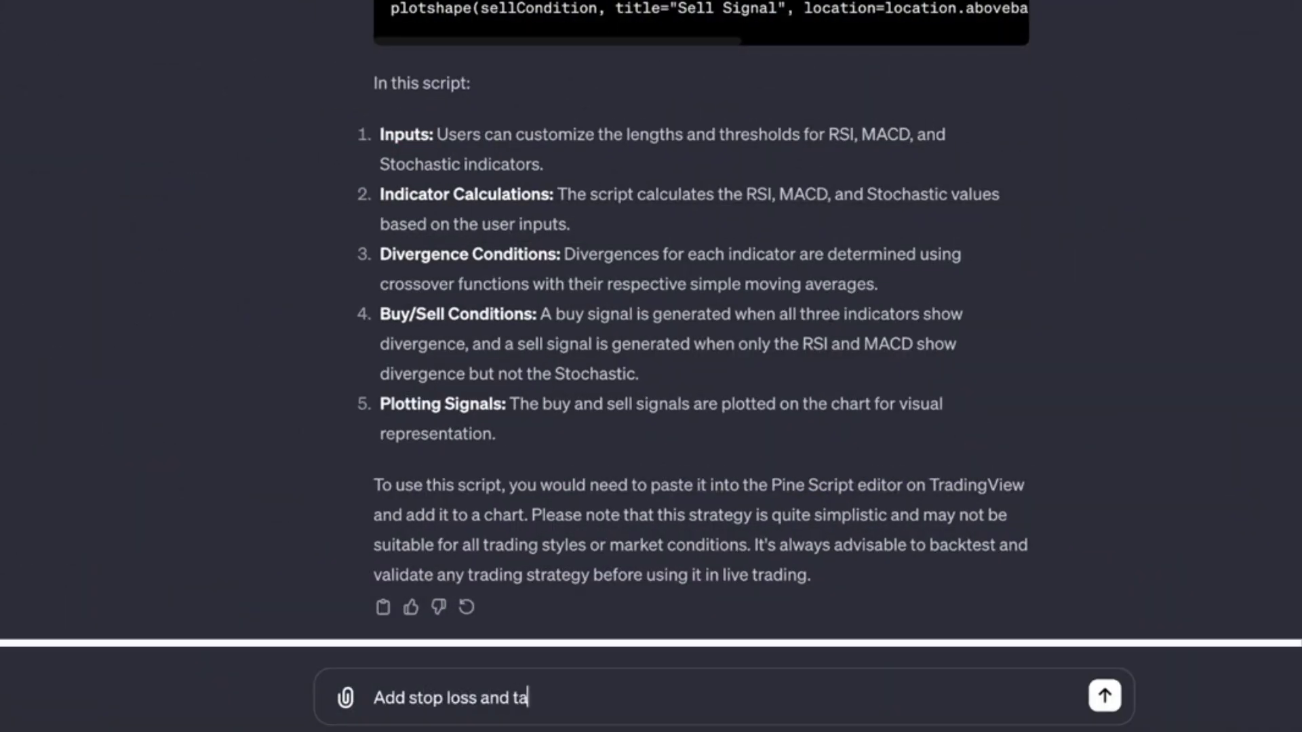
text(. Use)
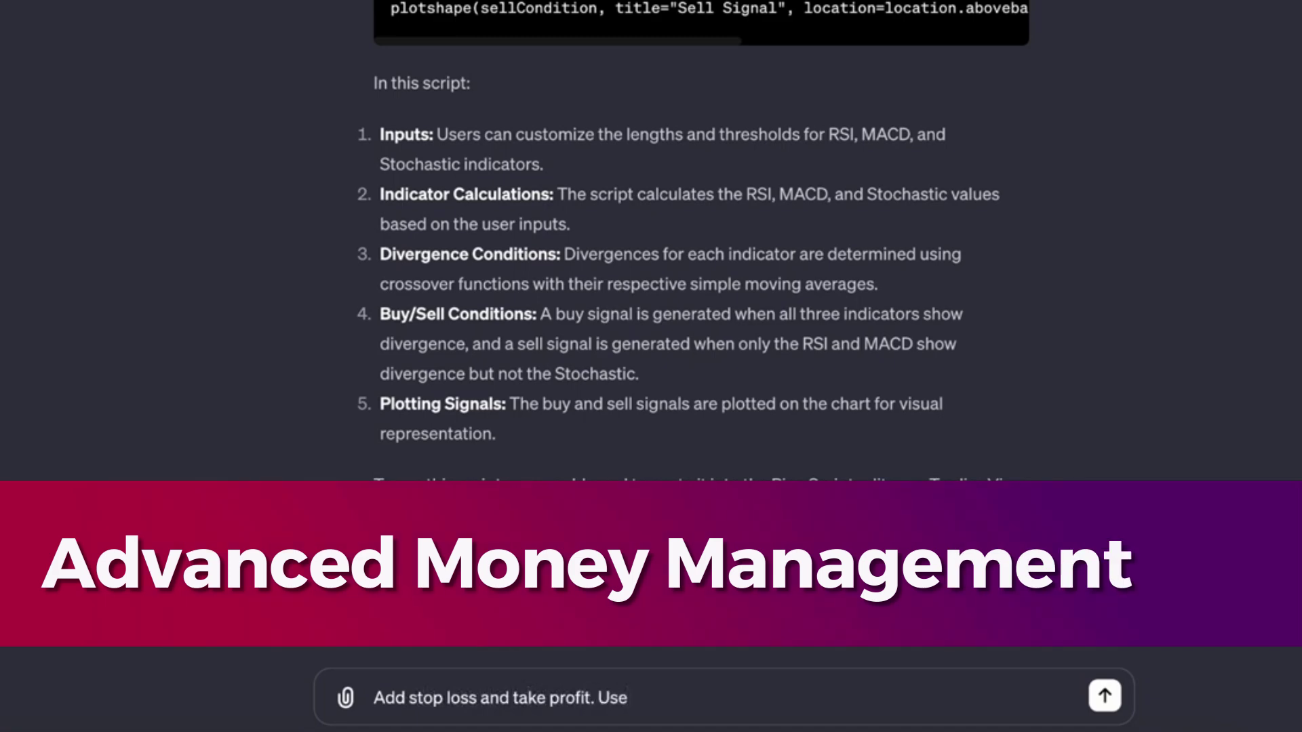
text( 2 ATR value)
text(s fo)
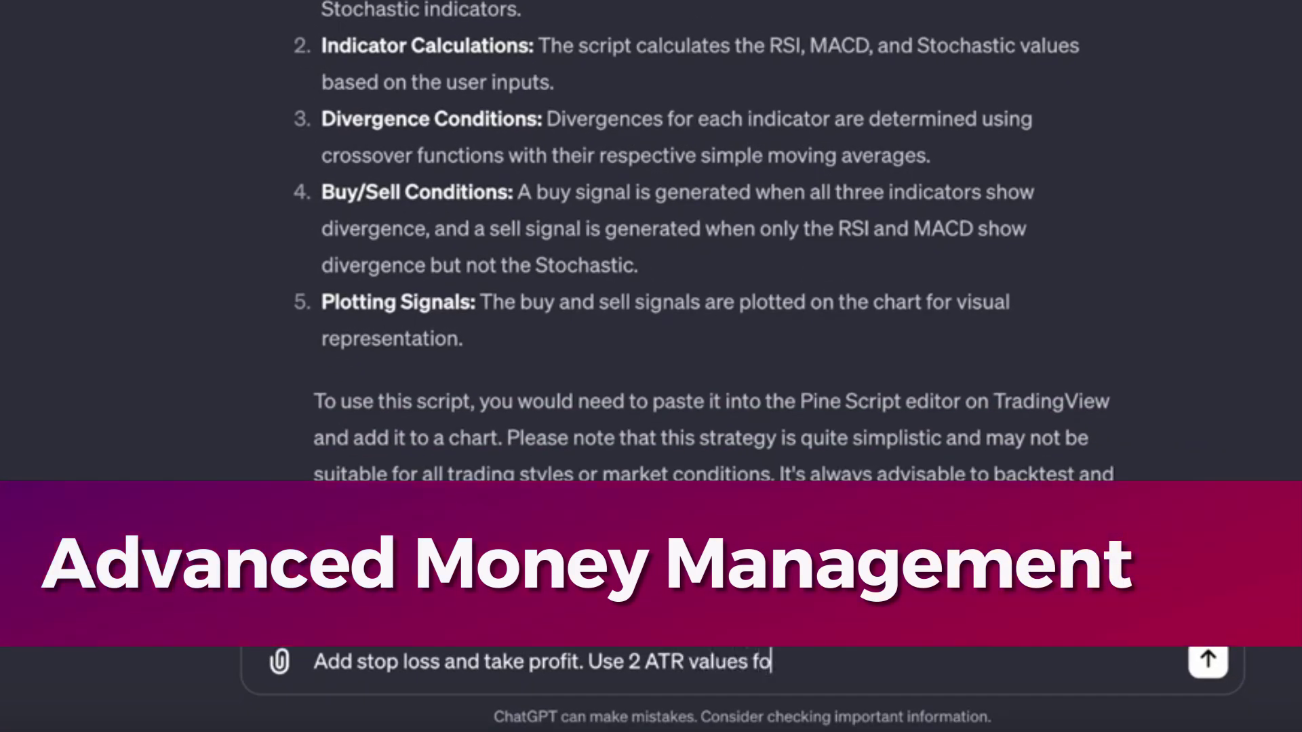
text(r SL, and 4 ATR for t)
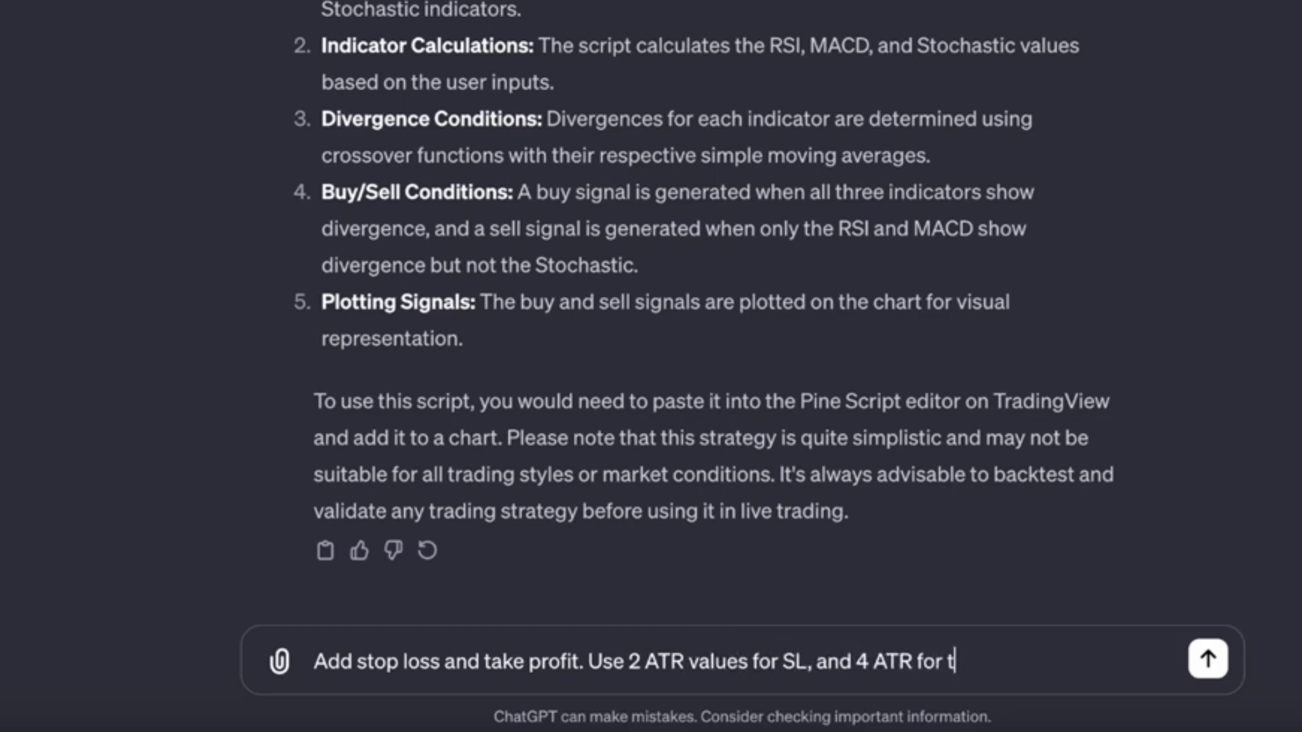
text(ake profit)
key(Return)
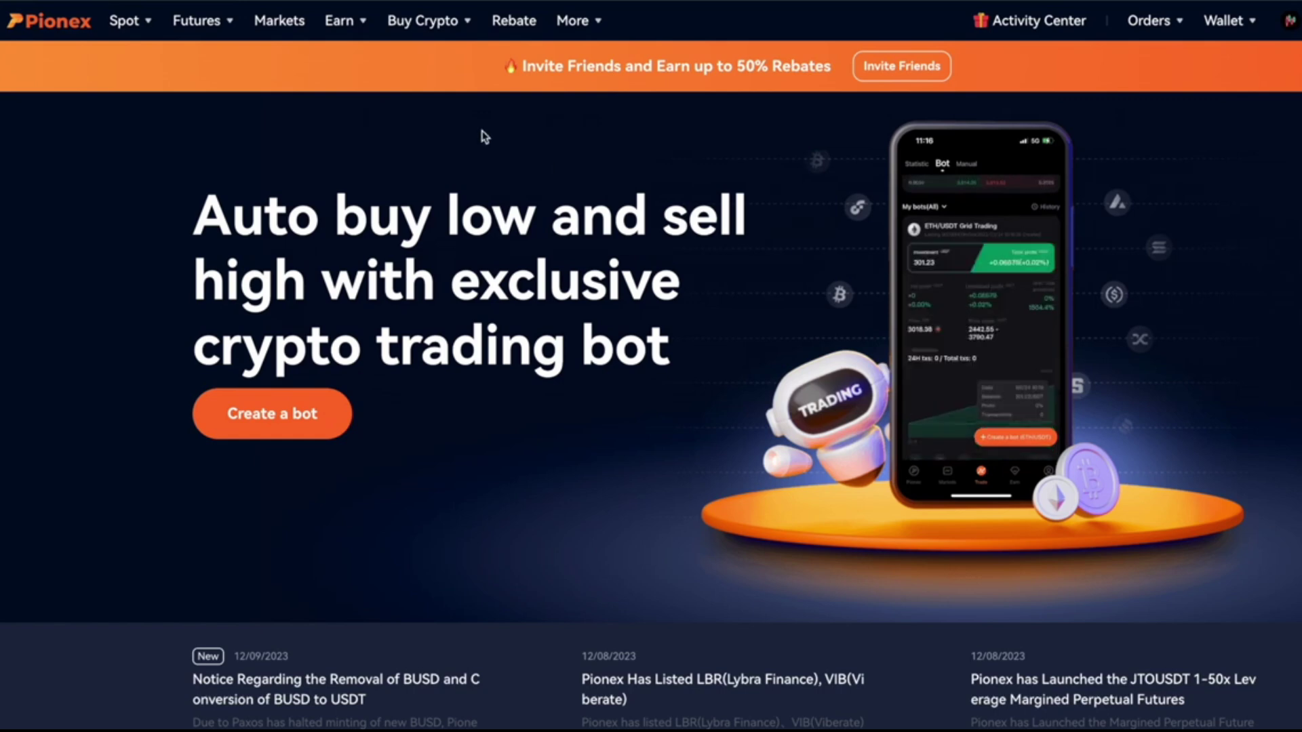
Open the Pionex Signal Bot's TradingView configuration from Futures Bot and copy its alert message.
mouse_move(228, 31)
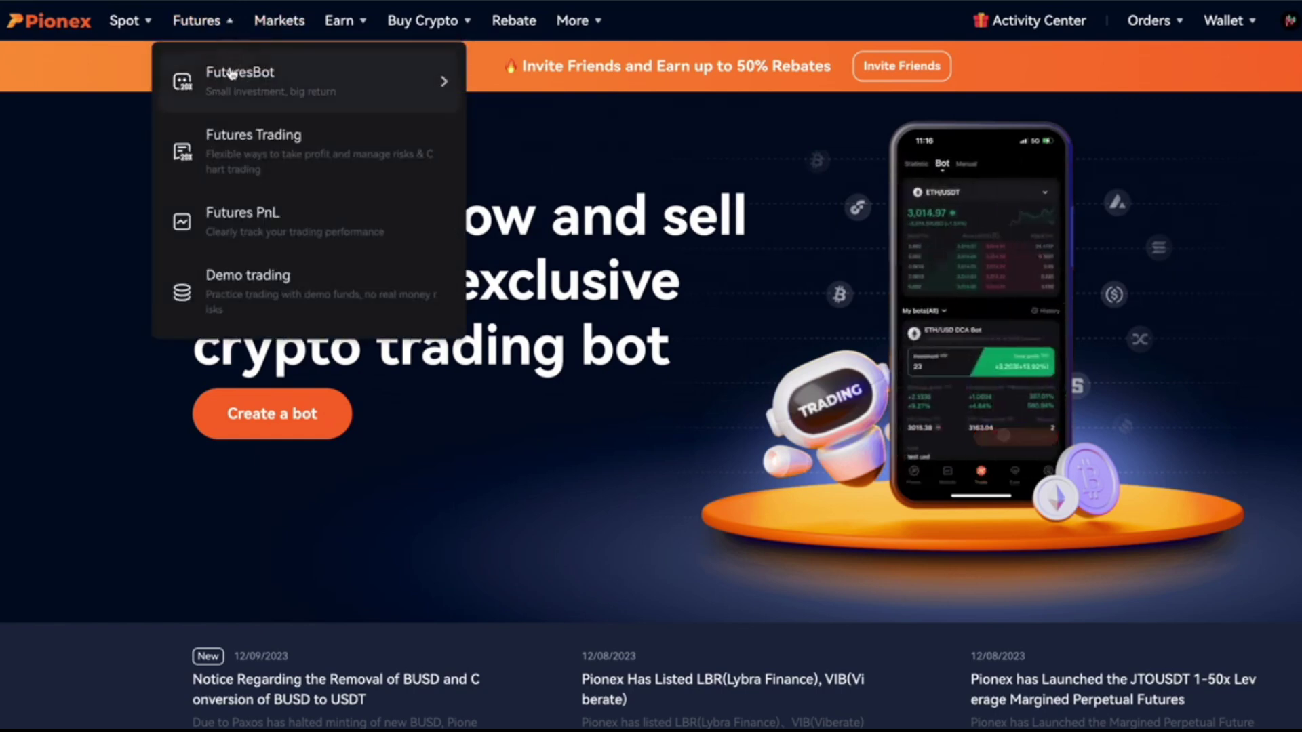
click(319, 76)
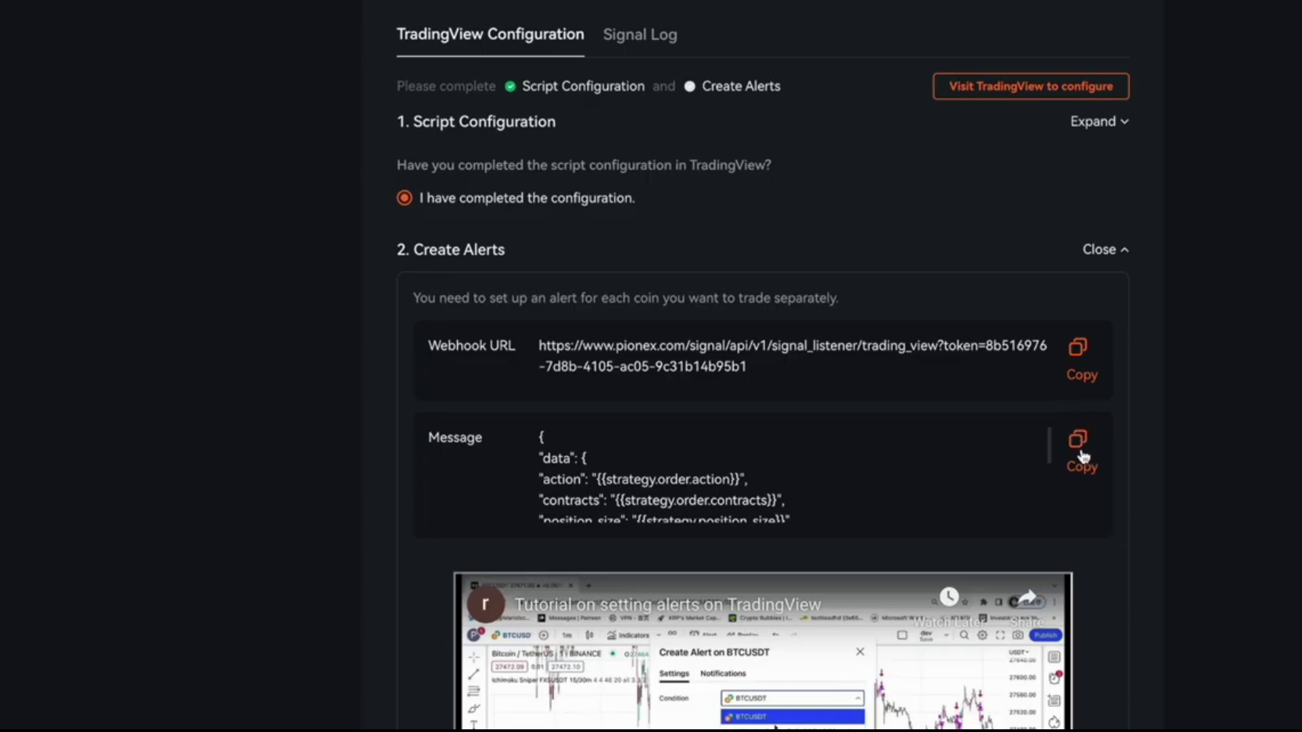
click(1080, 449)
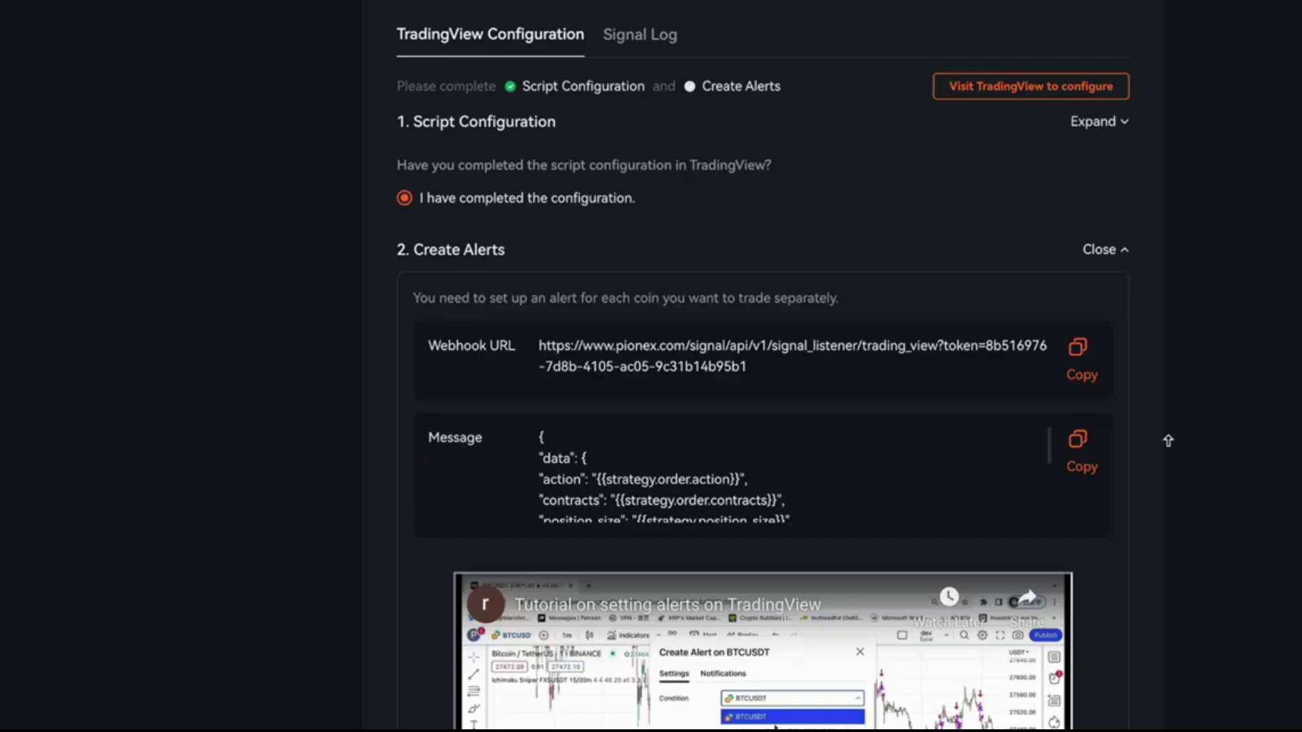
Scroll down through the new SOLUSDT 15m alert's settings.
scroll(1167, 440, down, 5)
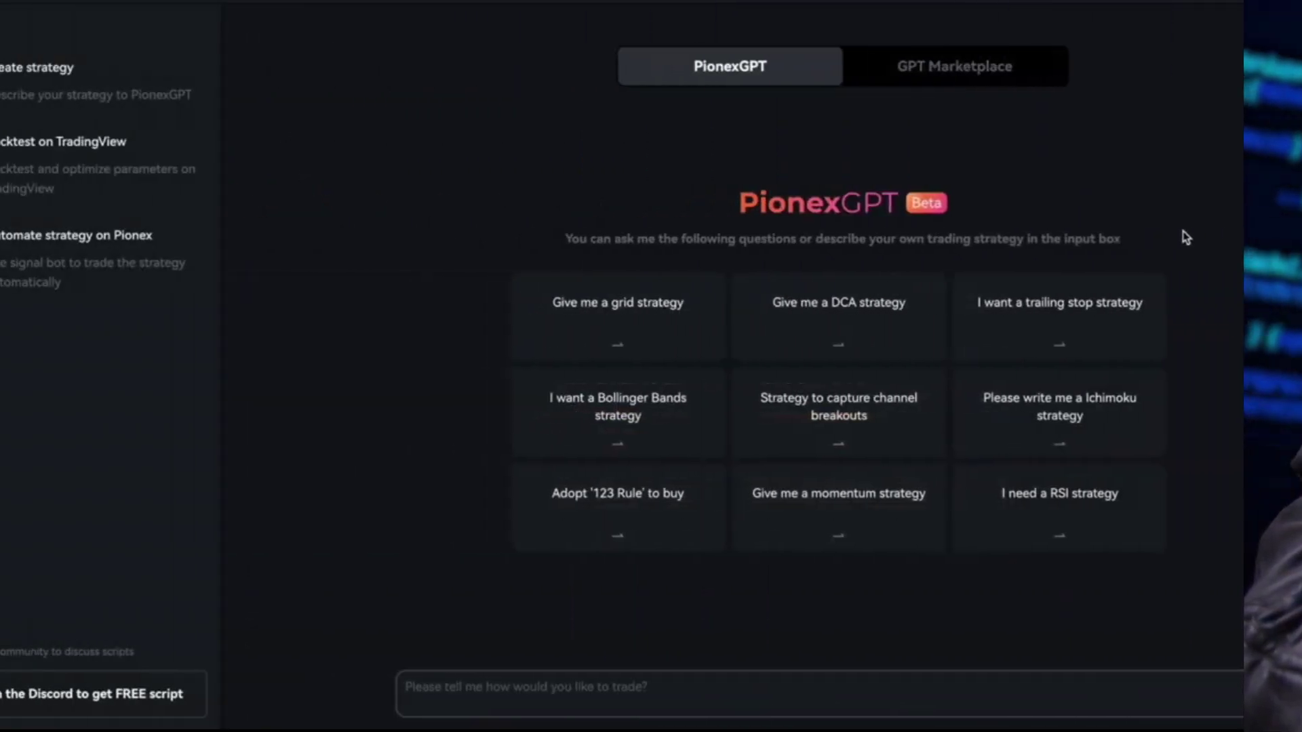
Switch PionexGPT to the GPT Marketplace tab to browse shared strategies' ROI and costs.
click(1029, 80)
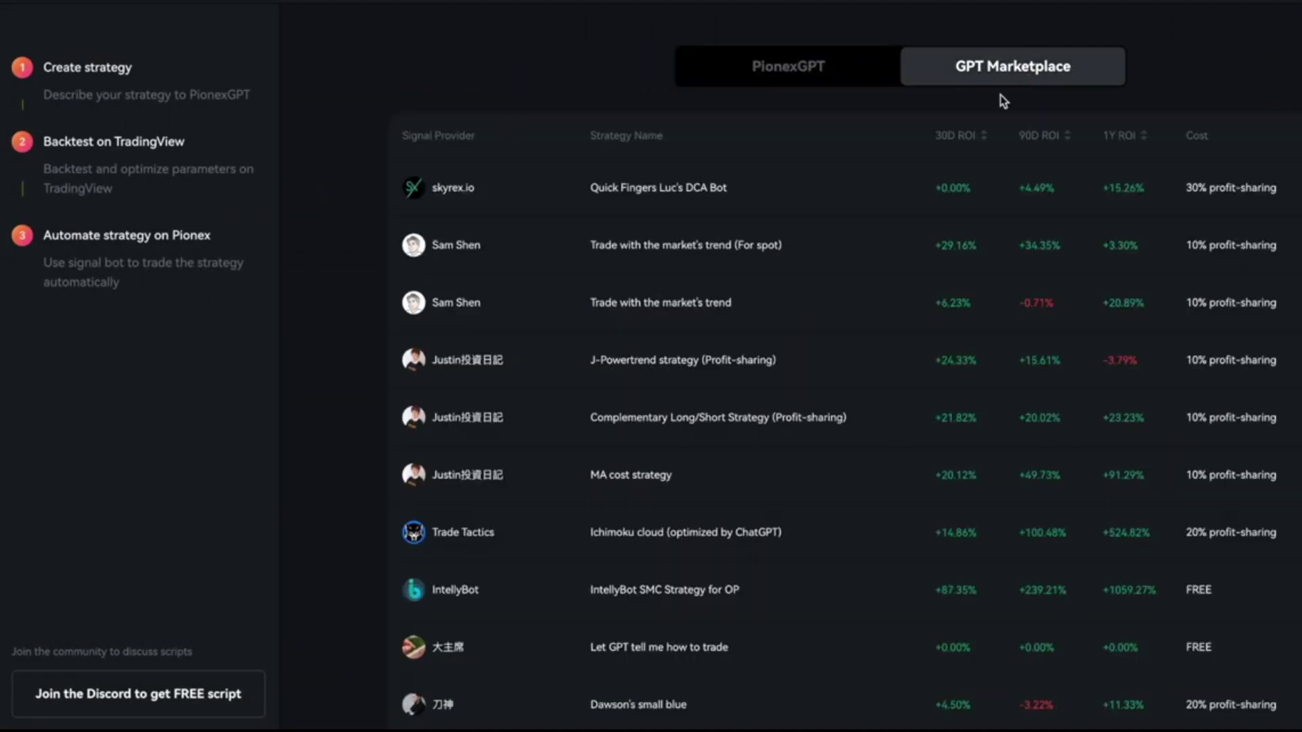